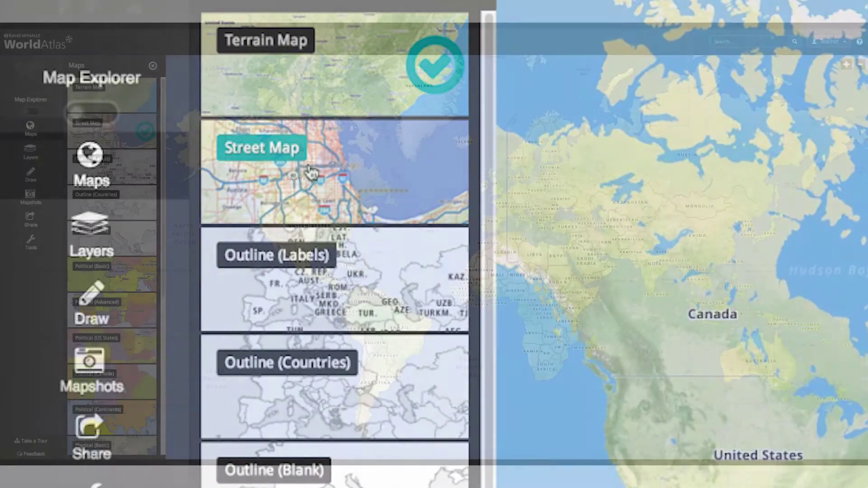
- Cycle the base map through Street Map, Political (Advanced) and Night Lights, then show the data layers list
click(265, 164)
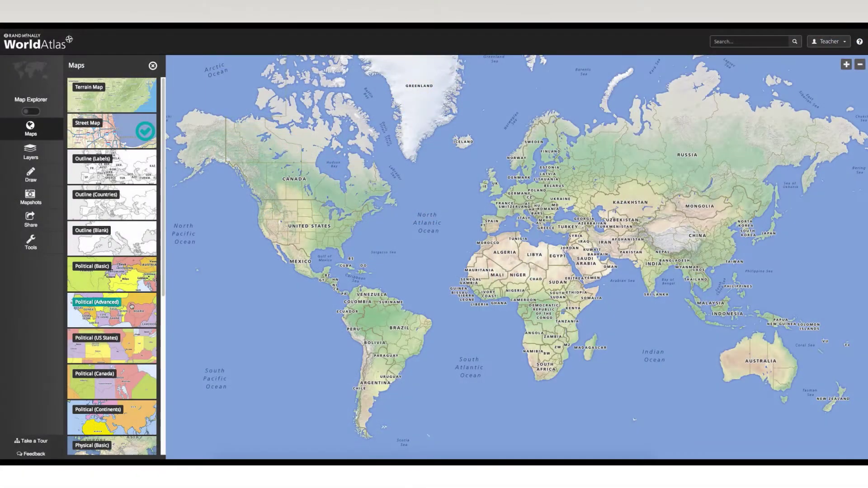
click(131, 310)
scroll(138, 309, down, 3)
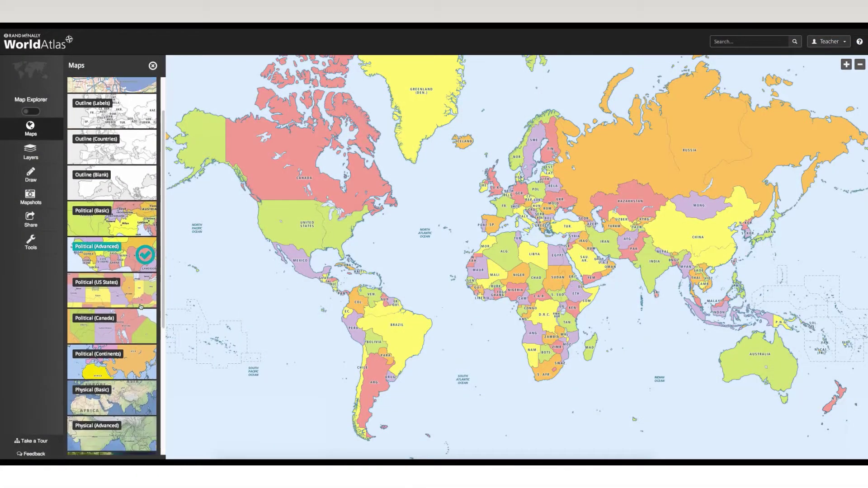
scroll(140, 307, down, 5)
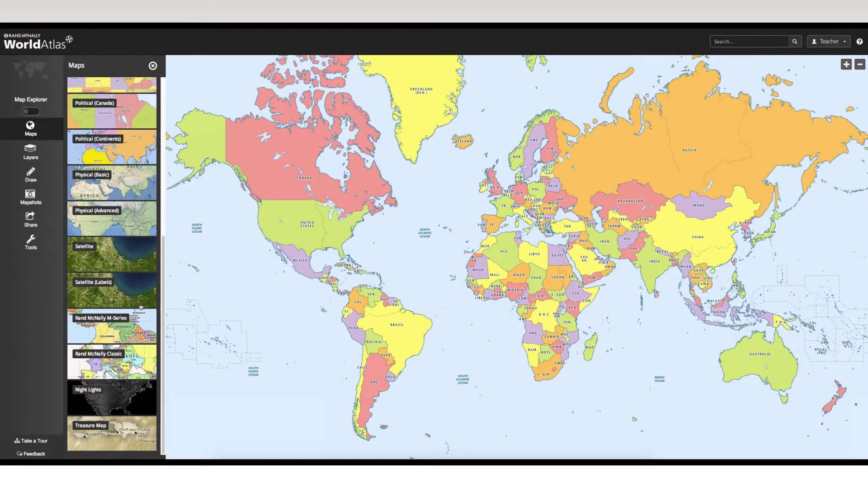
click(130, 392)
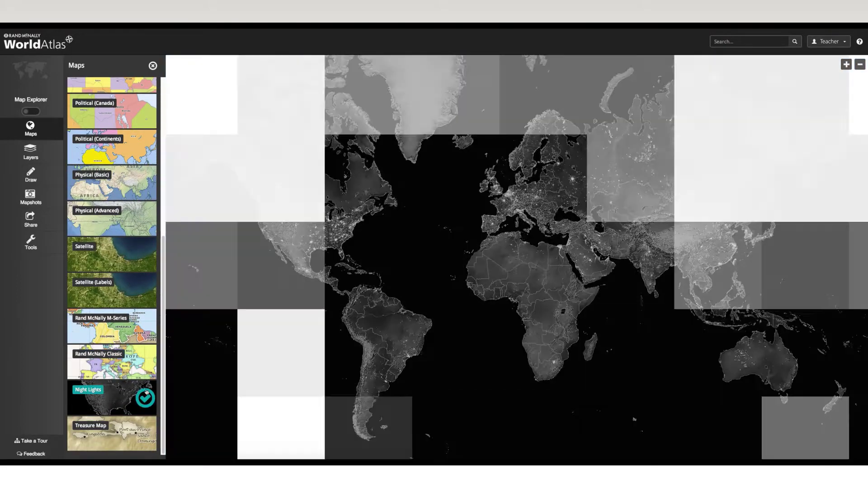
scroll(345, 244, up, 2)
scroll(344, 244, down, 5)
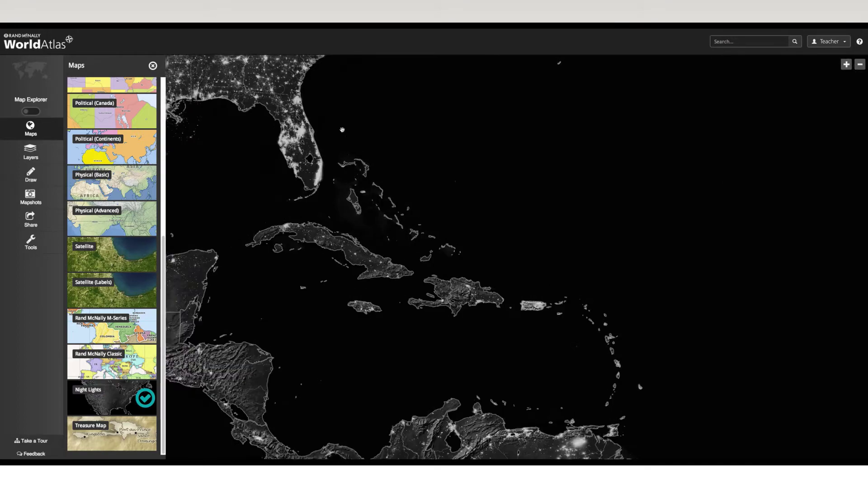
click(31, 151)
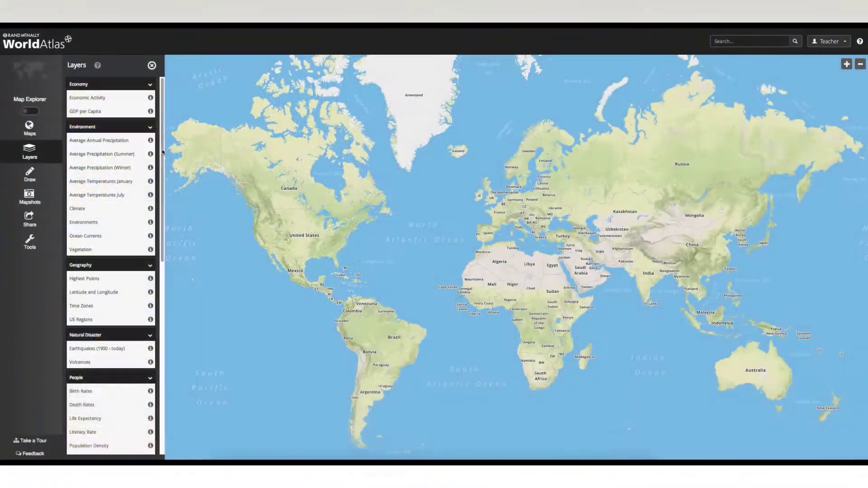
- Overlay the 1775-1800 United States, Earthquakes (1900 - today) and Volcanoes layers, centring on the colonial US
scroll(111, 271, down, 10)
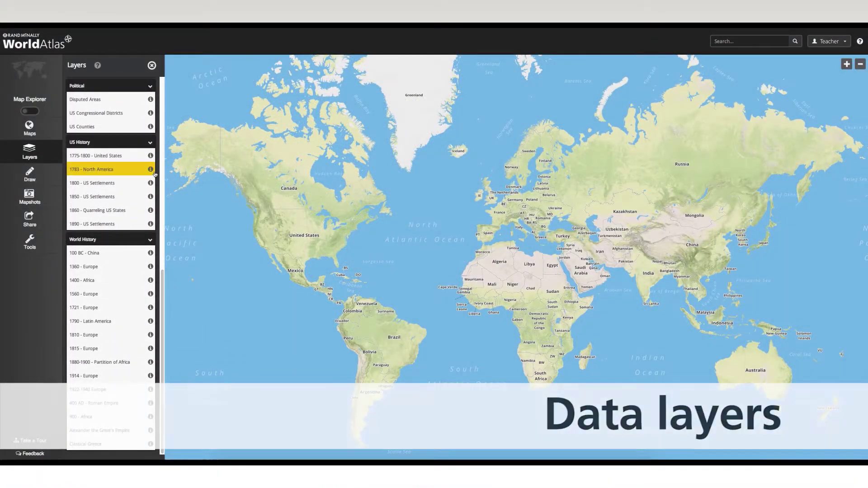
click(104, 156)
scroll(369, 245, up, 3)
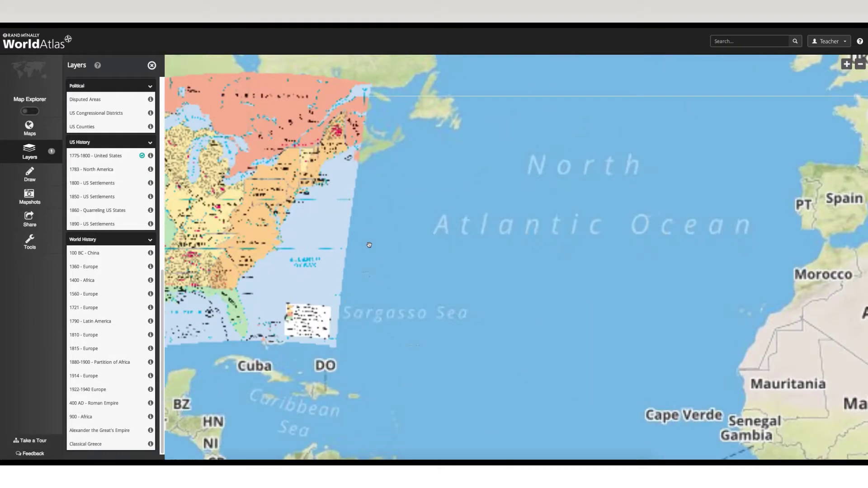
drag(291, 234, 441, 256)
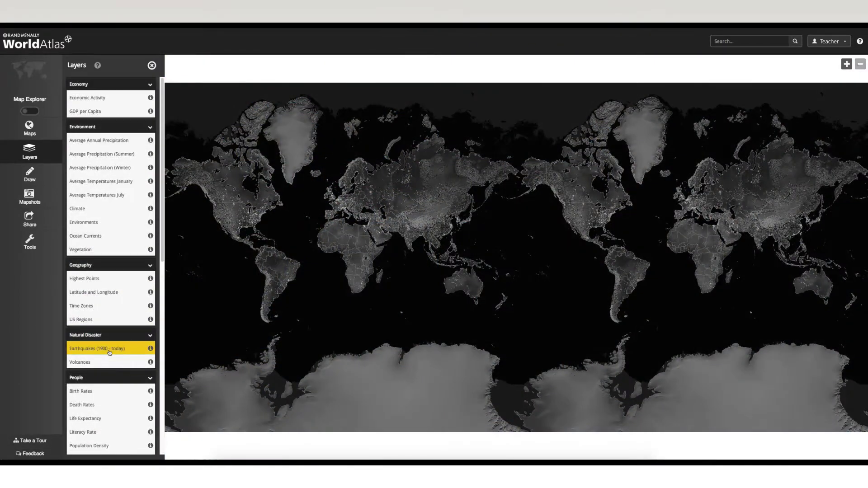
click(109, 352)
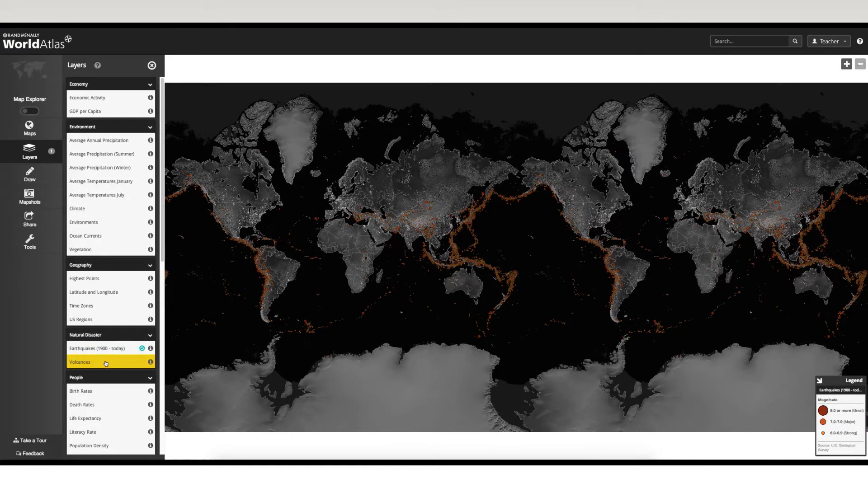
click(105, 364)
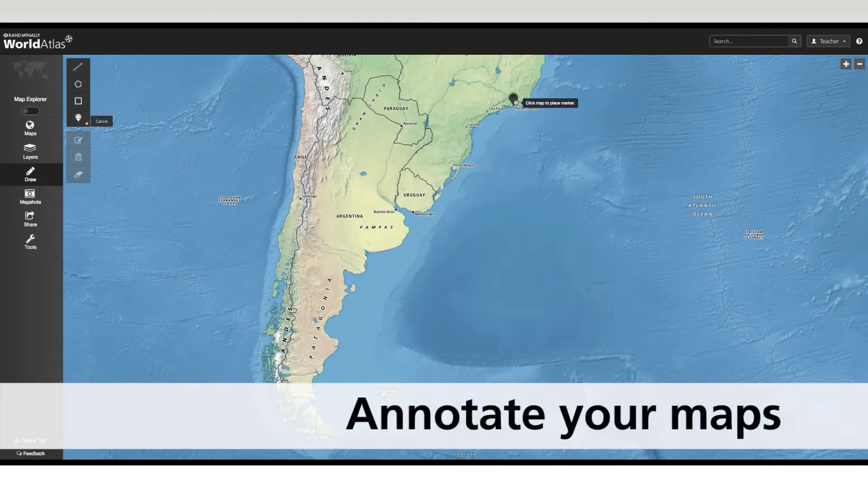
- Place a titled red marker at Rio de Janeiro for Magellan's voyage
click(516, 103)
click(475, 194)
text(Magellan's 1st stop in South Am)
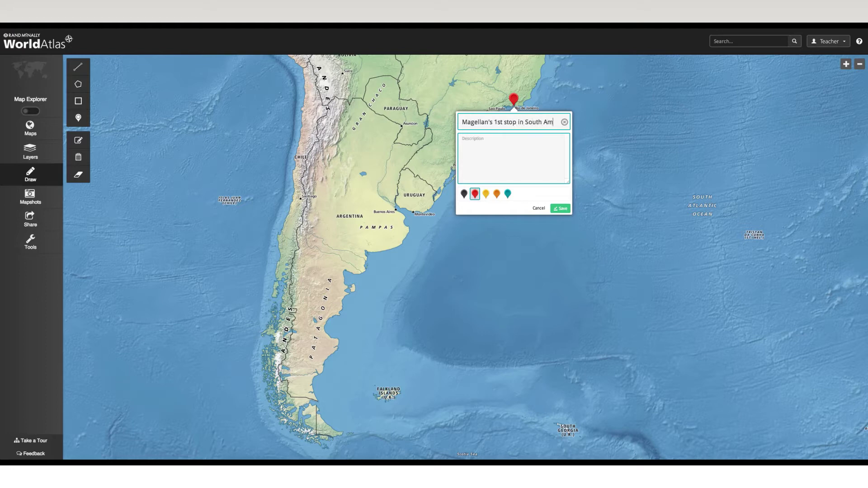
text(erica)
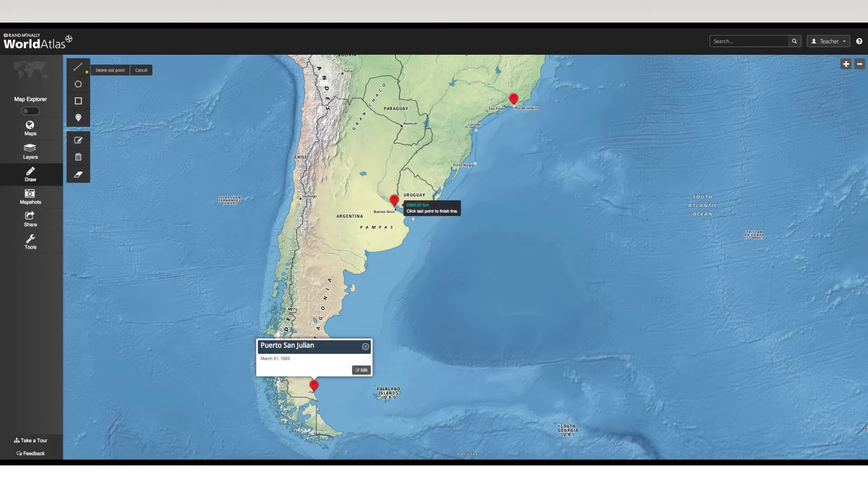
- Draw a rectangle framing southern South America
click(78, 101)
mouse_move(101, 60)
mouse_down()
mouse_move(287, 216)
mouse_move(437, 252)
mouse_move(593, 423)
mouse_up()
click(31, 197)
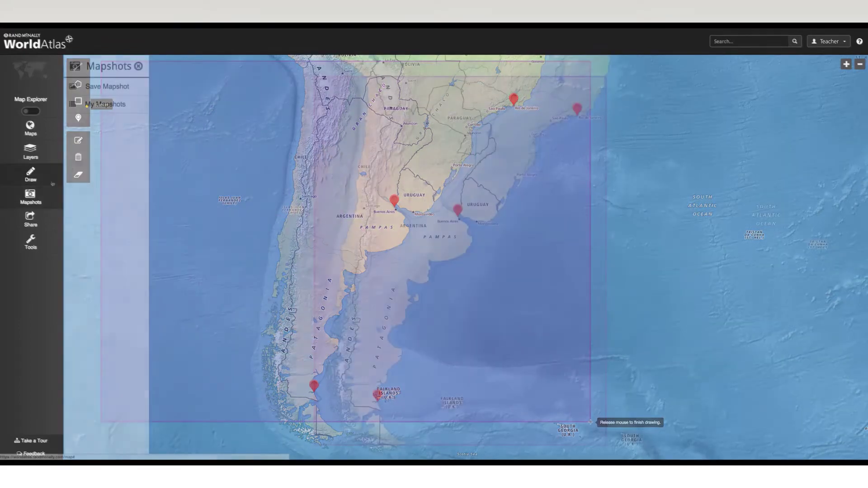
- Save the current map as the mapshot 'Magellan Goes Around South America' with a description
click(112, 87)
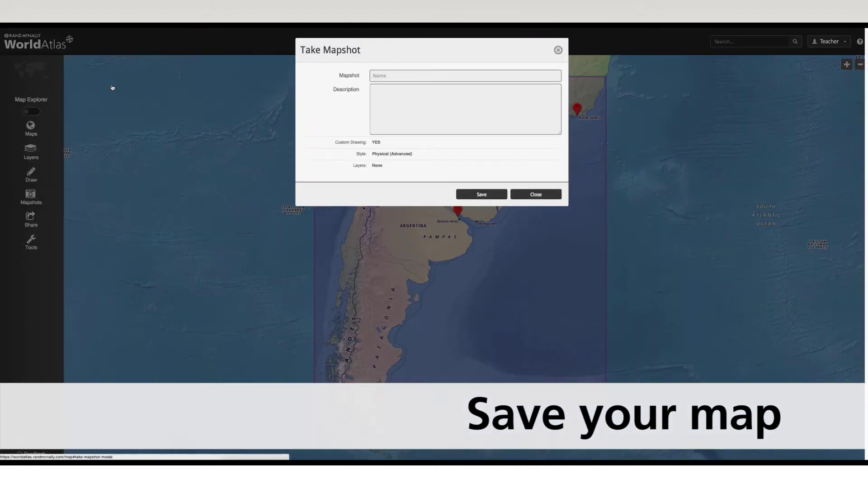
click(384, 76)
text(Magellan's stopovers in South America on his voyage around the world.)
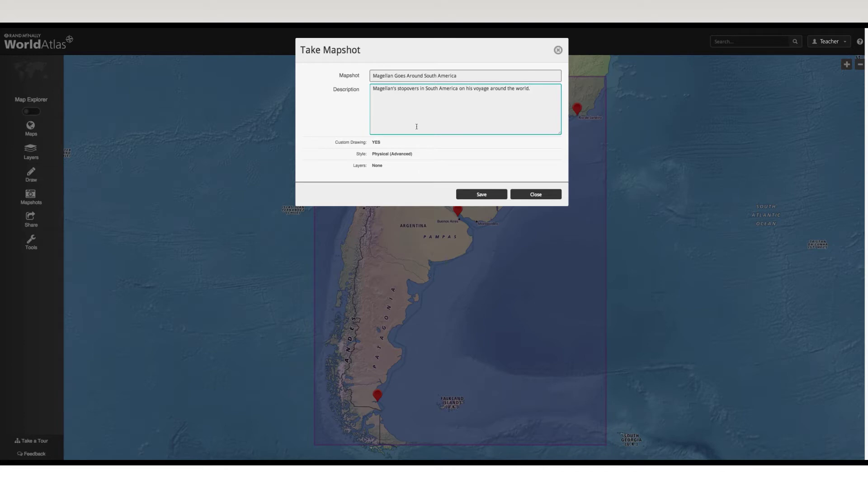
click(479, 196)
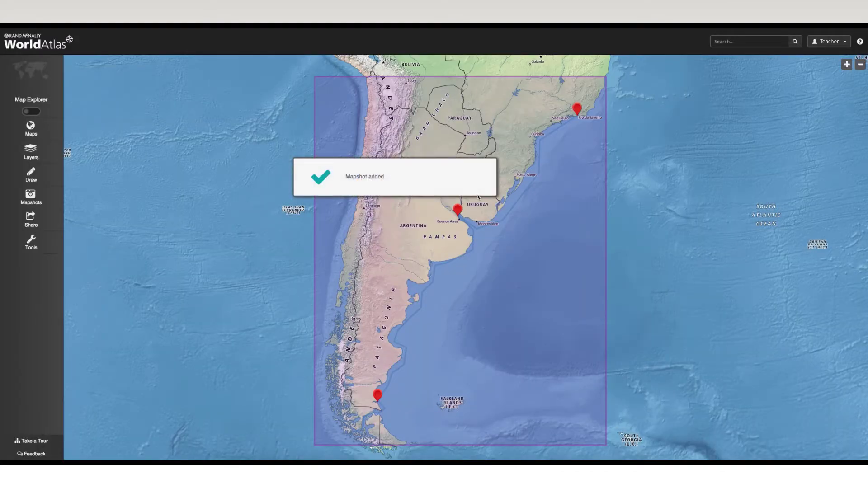
- Open the saved Lewis and Clark mapshot from My Mapshots
click(36, 199)
click(103, 109)
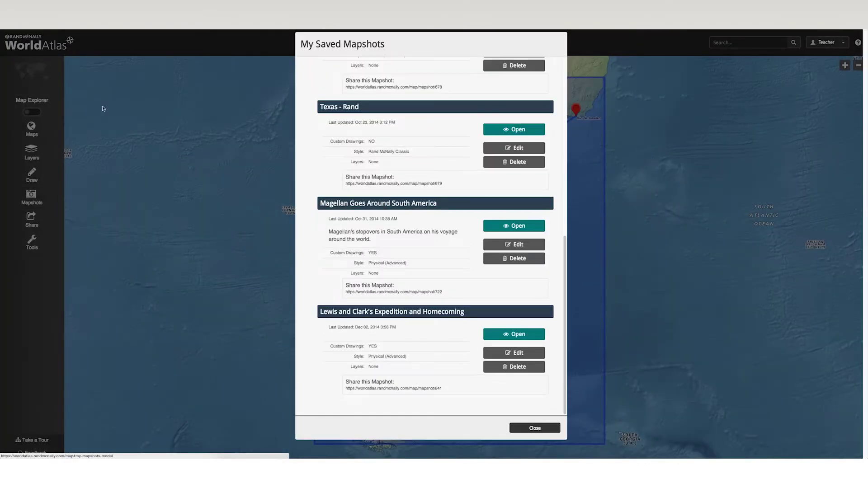
click(501, 337)
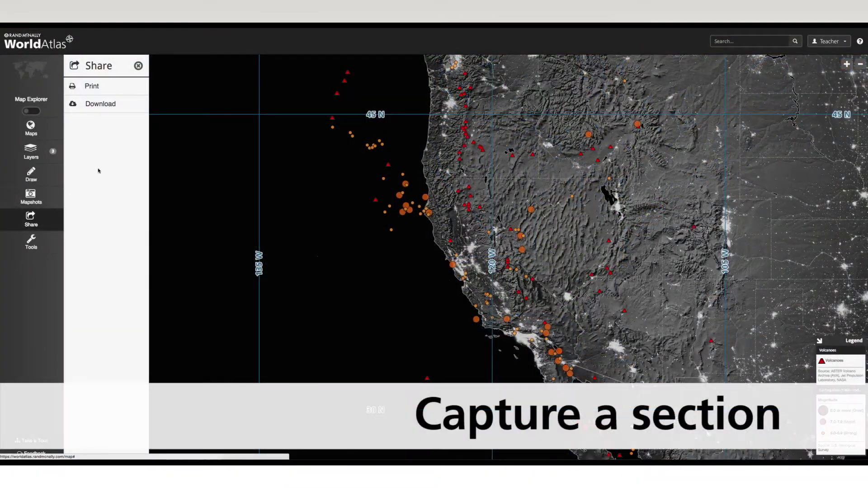
- Frame the West Coast area, nudging the capture box up, and capture it as a mapshot preview
click(105, 107)
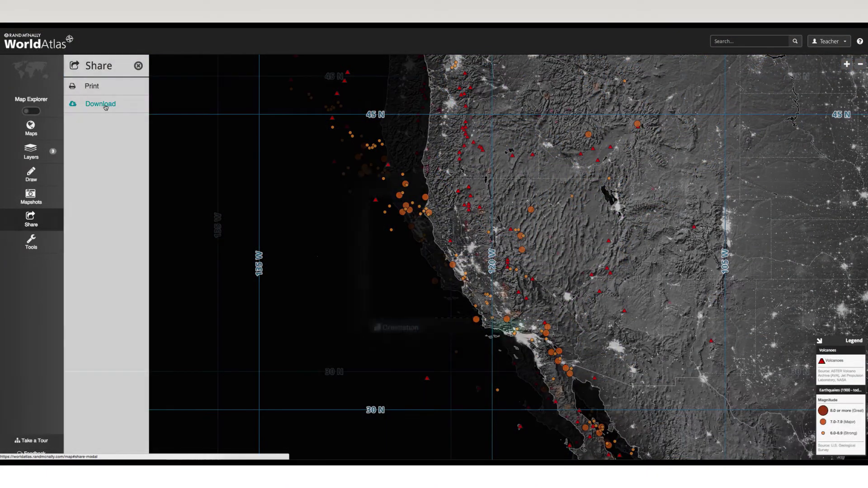
drag(539, 282, 534, 265)
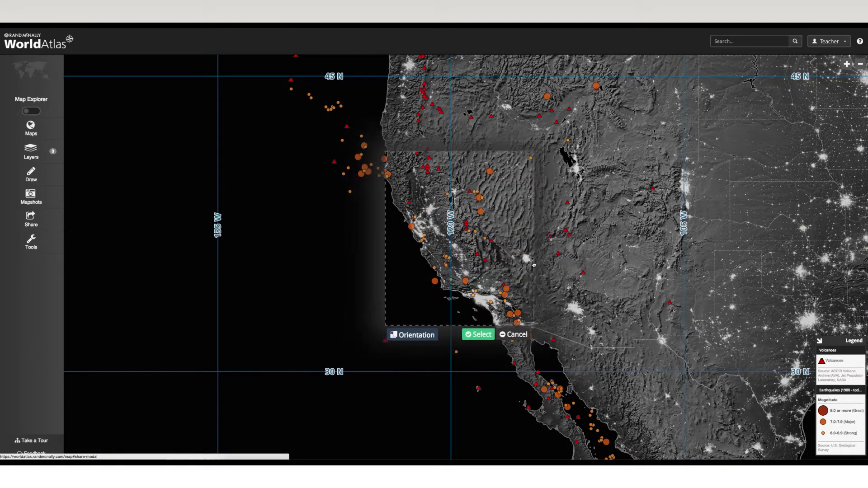
click(482, 352)
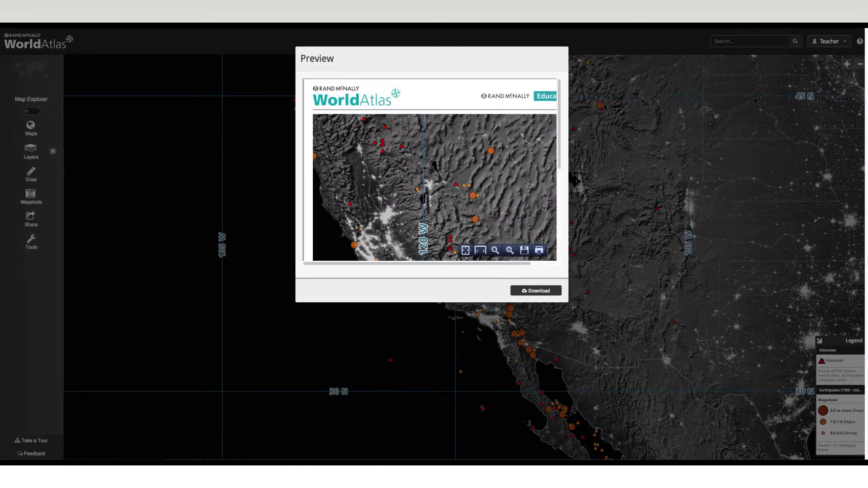
mouse_move(559, 165)
mouse_down()
mouse_move(559, 260)
mouse_move(565, 155)
mouse_up()
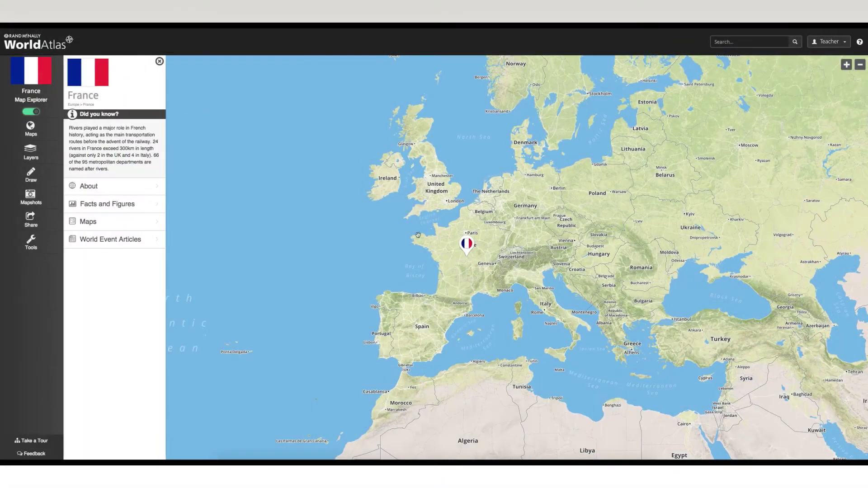
- From France's About panel, open the World War II, 1941-1945, European Theater map
click(146, 188)
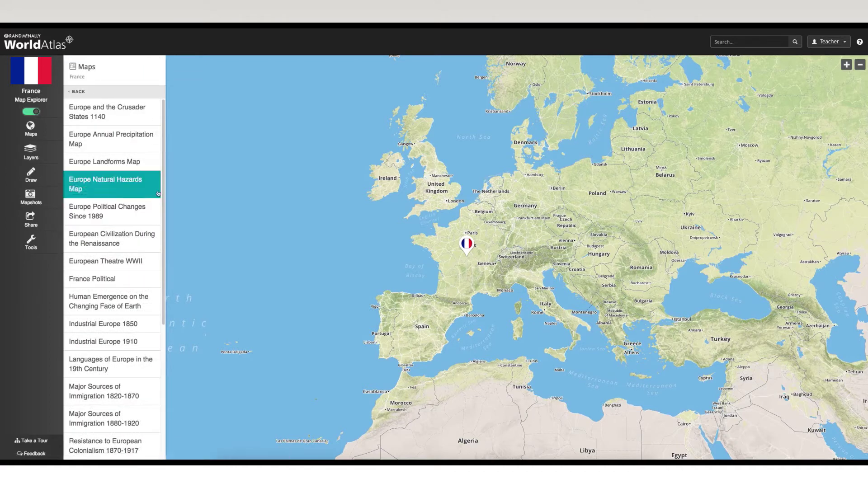
drag(163, 189, 171, 331)
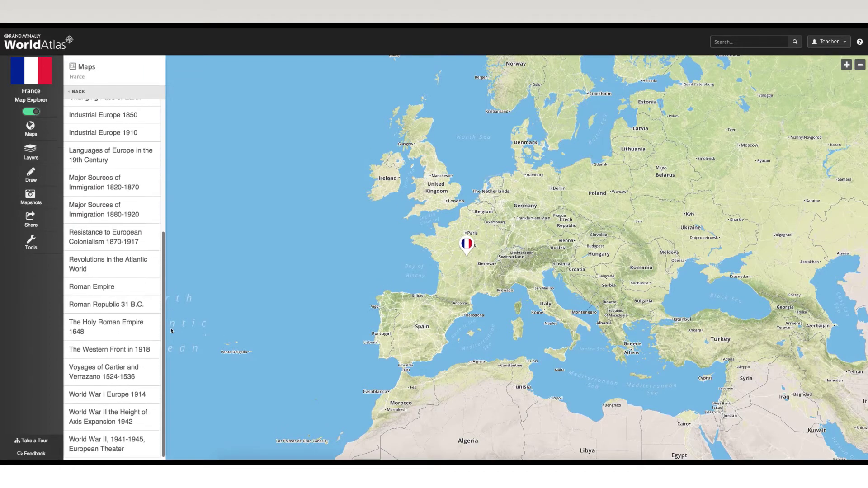
click(118, 441)
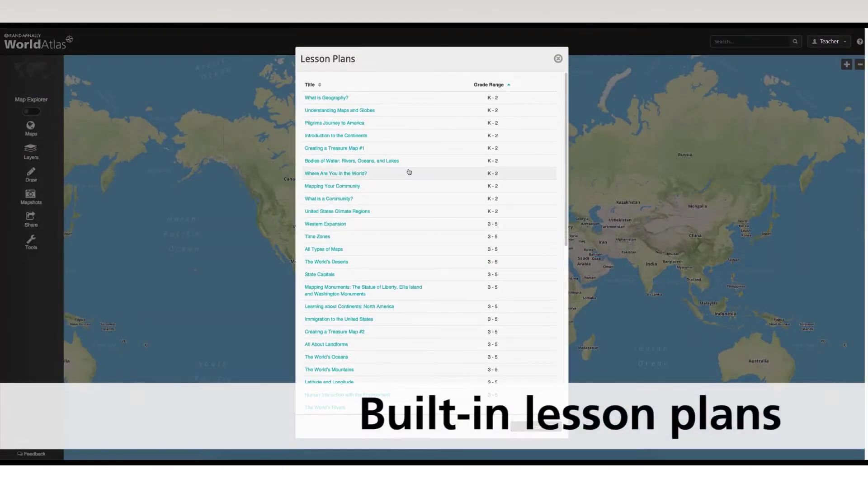
- Open the Geography of World War I lesson plan and load its 1914 Europe political map
drag(565, 176, 563, 346)
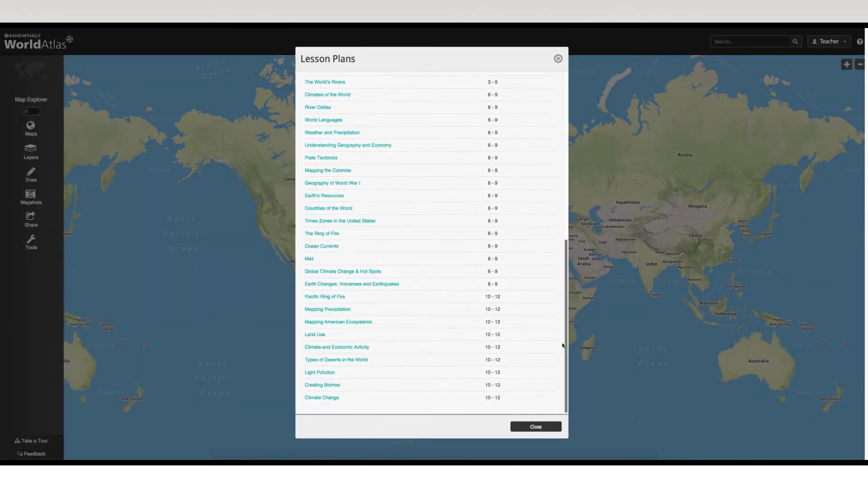
click(350, 184)
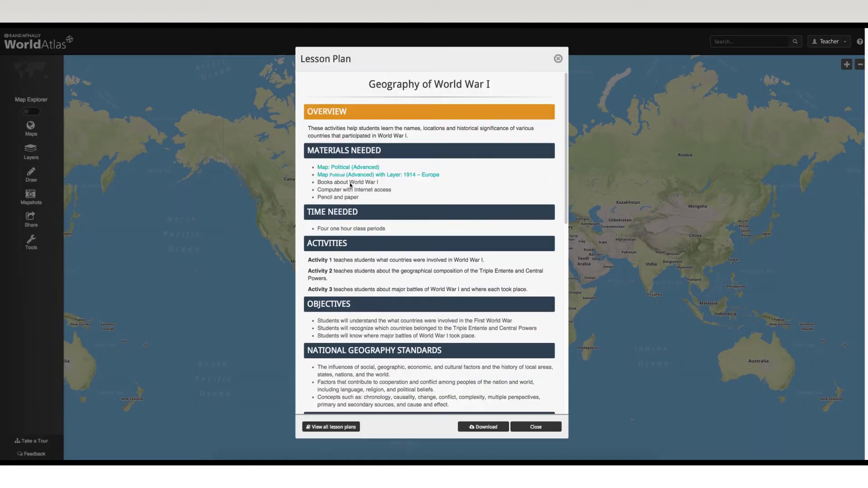
click(384, 177)
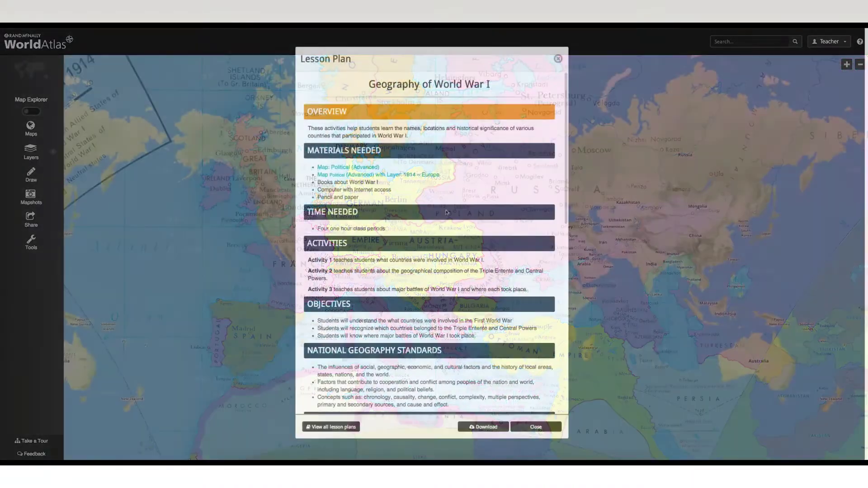
- Open the plan's World War I Crossword Puzzle handout and the PBS World War I timeline
scroll(563, 227, down, 3)
scroll(564, 227, down, 8)
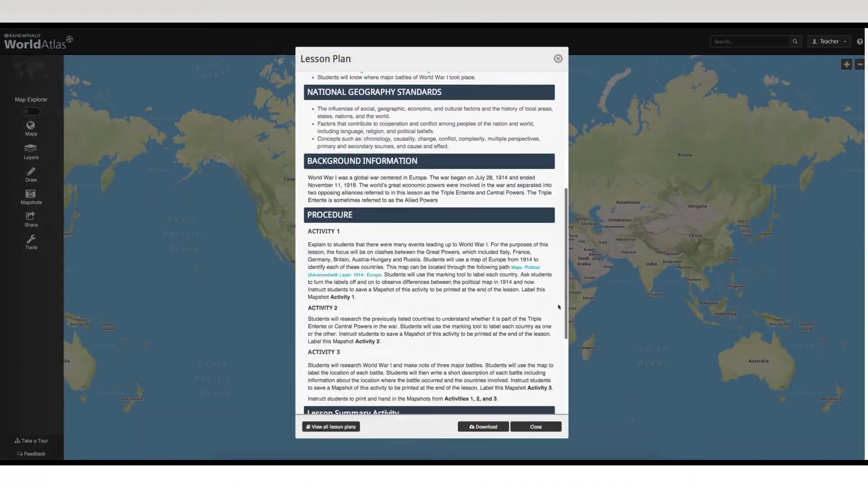
click(357, 399)
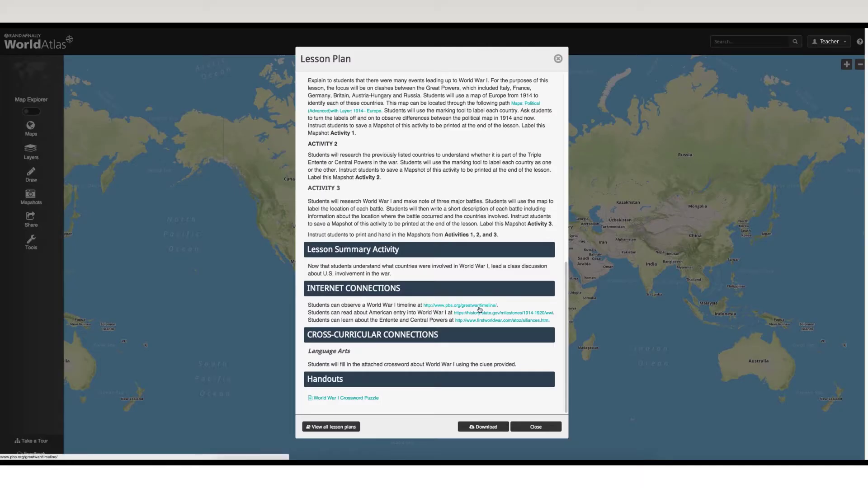
click(479, 306)
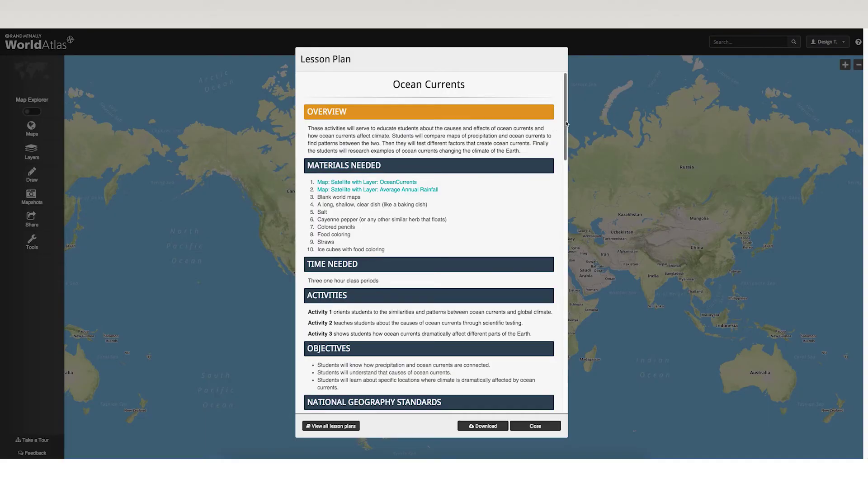
drag(566, 123, 565, 379)
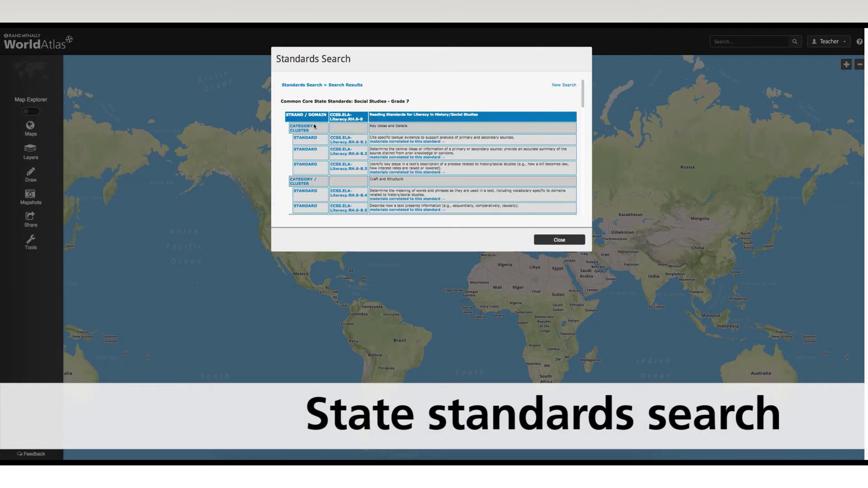
- Show atlas materials correlated to the Grade 7 standard, open Ocean Currents, then the Teacher menu
click(378, 173)
click(294, 140)
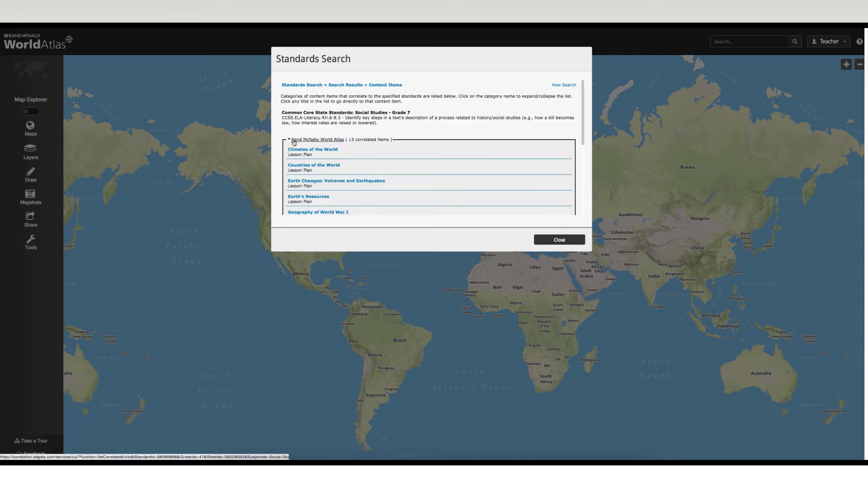
drag(583, 128, 581, 200)
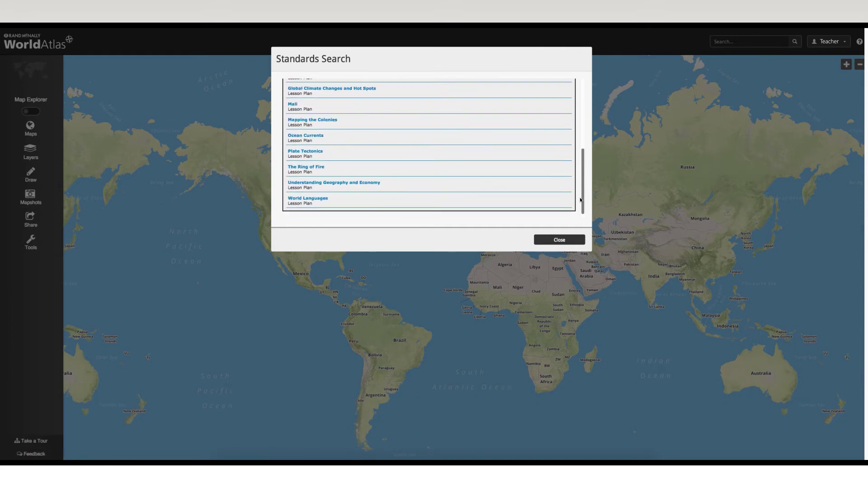
click(318, 140)
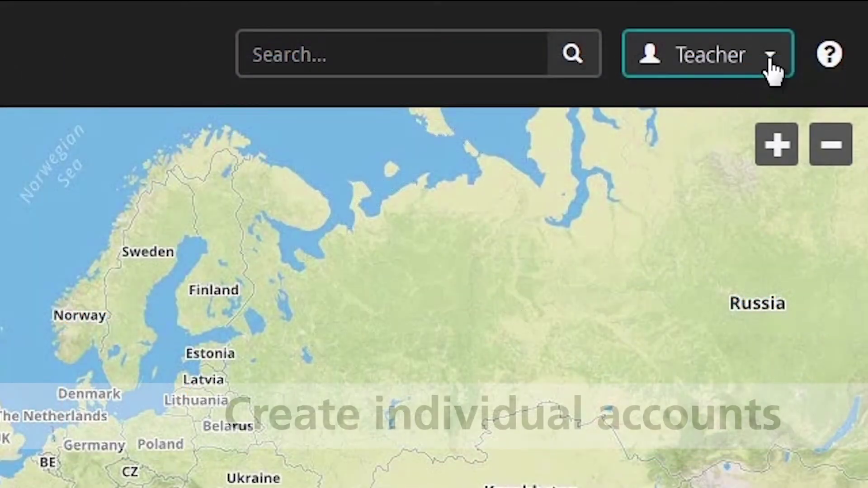
click(772, 68)
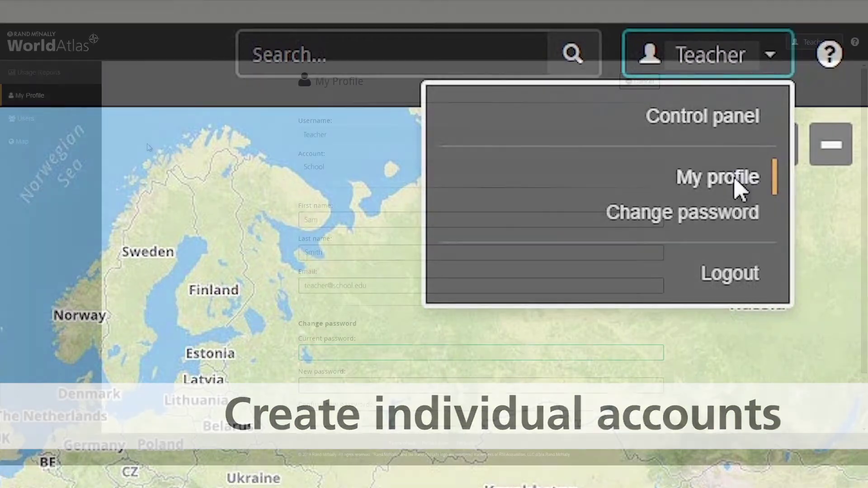
- Go from My profile to the Users list and open a blank Add User form
click(739, 188)
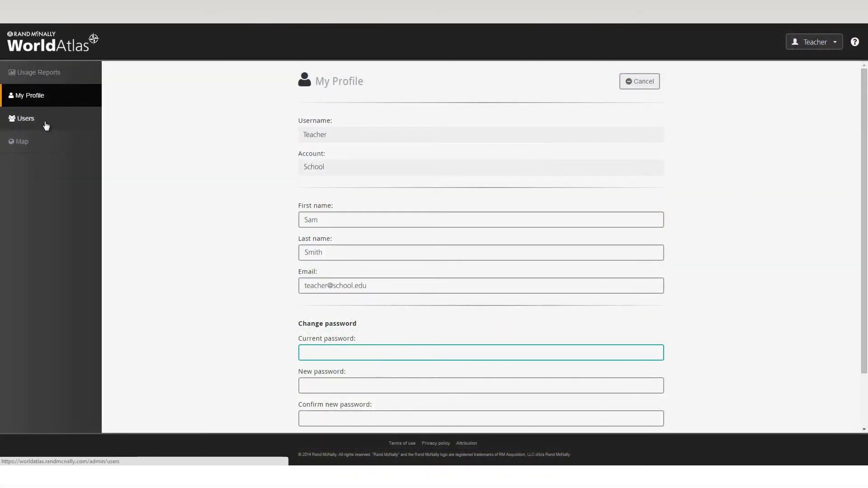
click(46, 126)
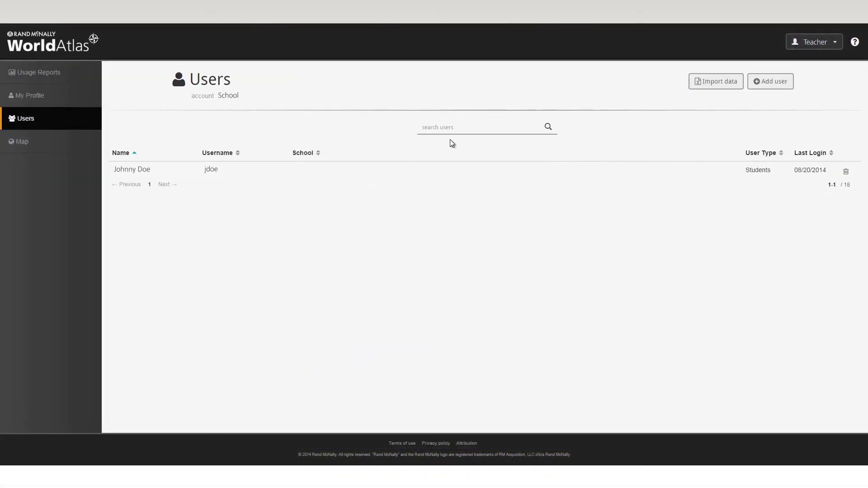
click(763, 86)
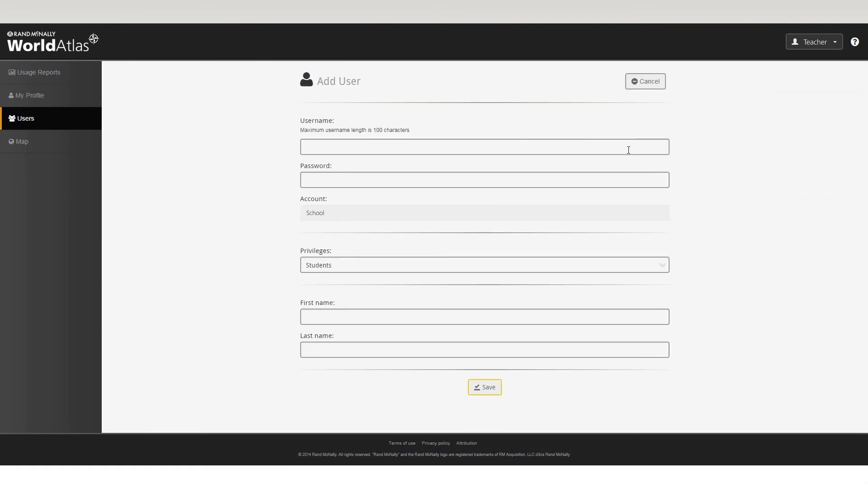